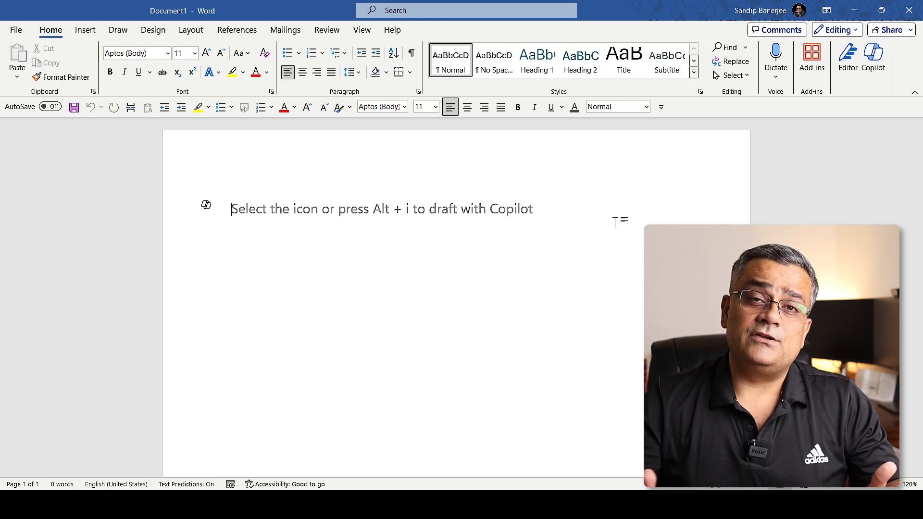
Open the Copilot chat for the blank document
{"action": "scroll", "coordinate": [216, 145], "scroll_direction": "up", "scroll_amount": 1, "text": "ctrl"}
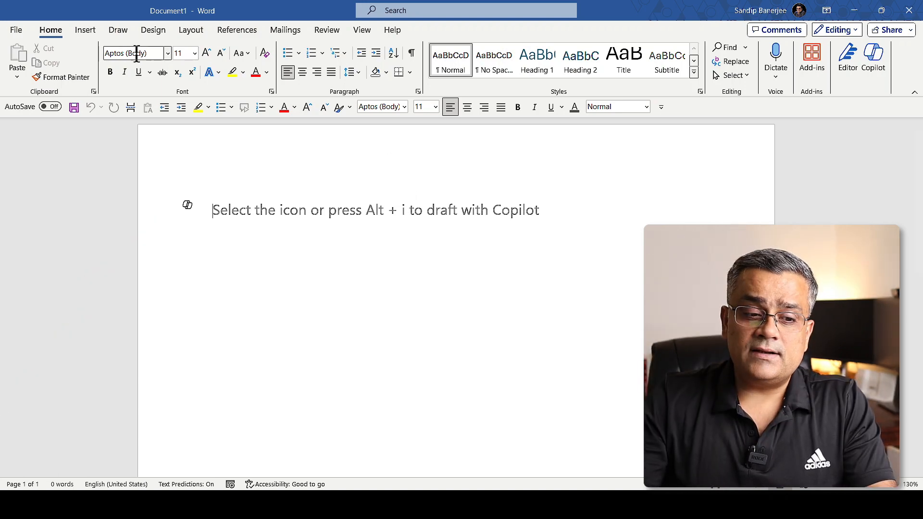
{"action": "left_click", "coordinate": [877, 65]}
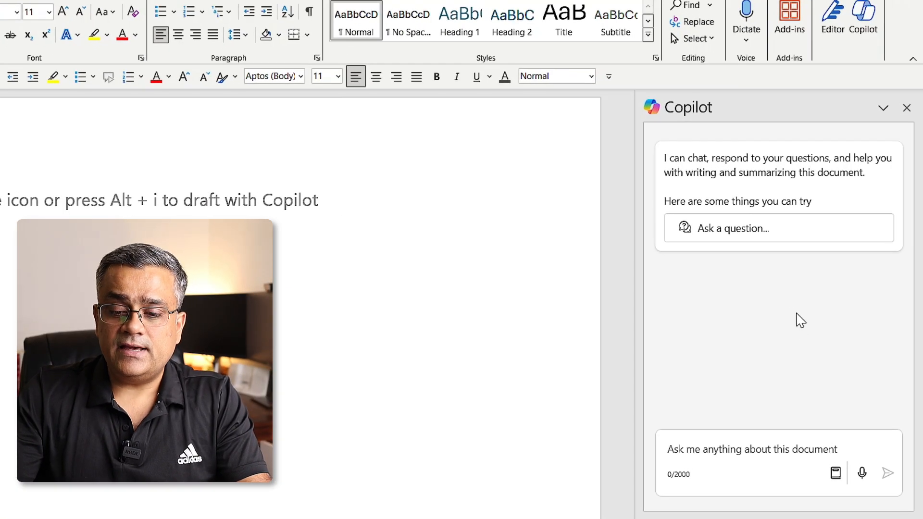
Fill the Copilot chat prompt with the suggested Ask question starting "How do I", and clear it
{"action": "left_click", "coordinate": [766, 438]}
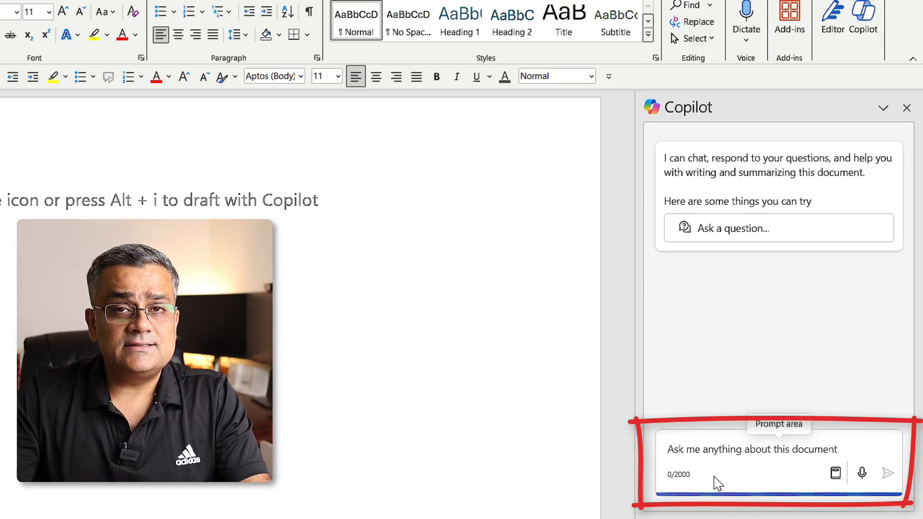
{"action": "left_click", "coordinate": [836, 475]}
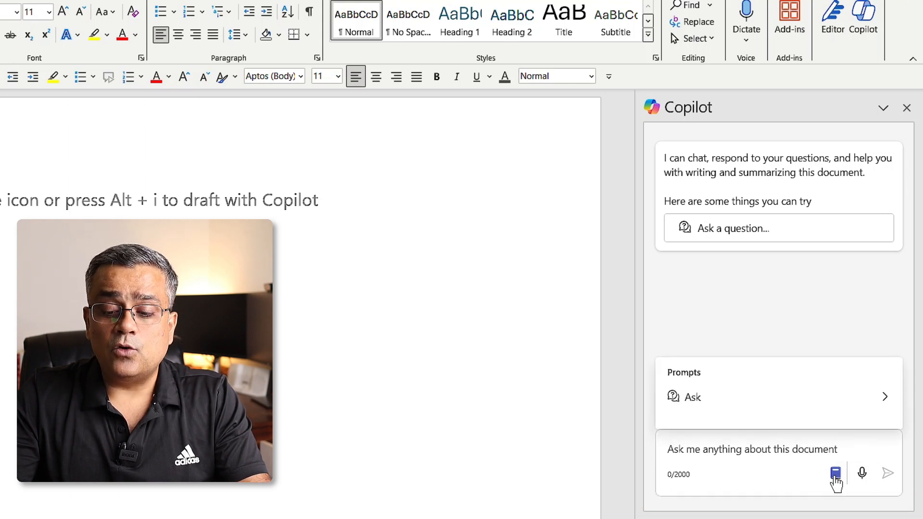
{"action": "left_click", "coordinate": [721, 406]}
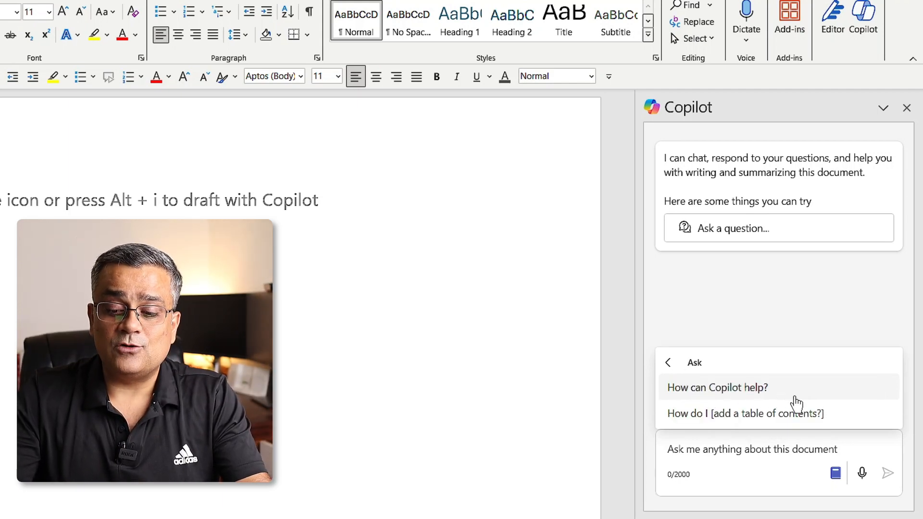
{"action": "left_click", "coordinate": [732, 423]}
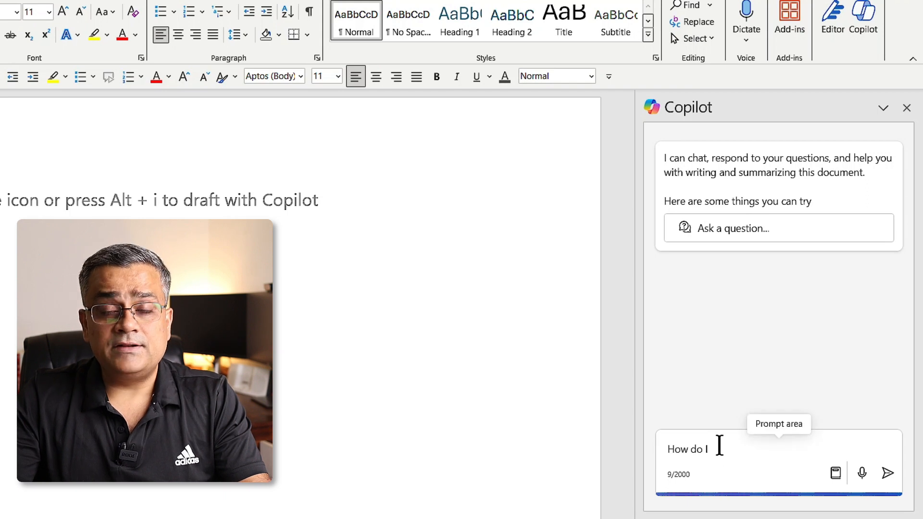
{"action": "key", "text": "ctrl+a"}
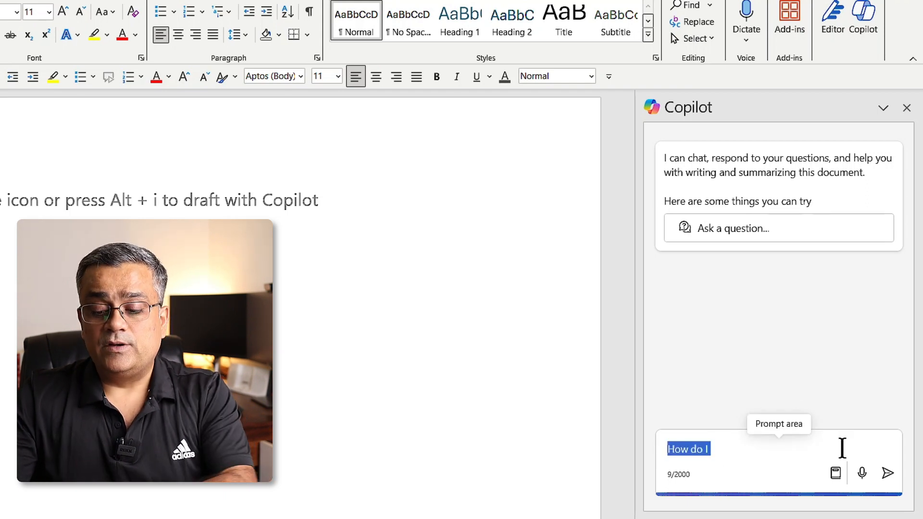
{"action": "key", "text": "BackSpace"}
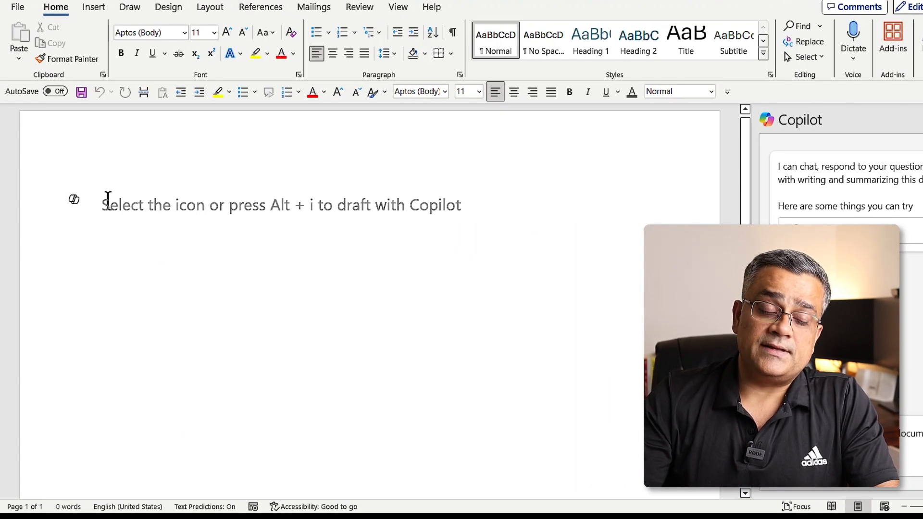
Generate a Copilot draft in the document from the prompt "Help me to write a blog post on 'Evaluation and Progress of Generative AI'"
{"action": "left_click", "coordinate": [73, 201]}
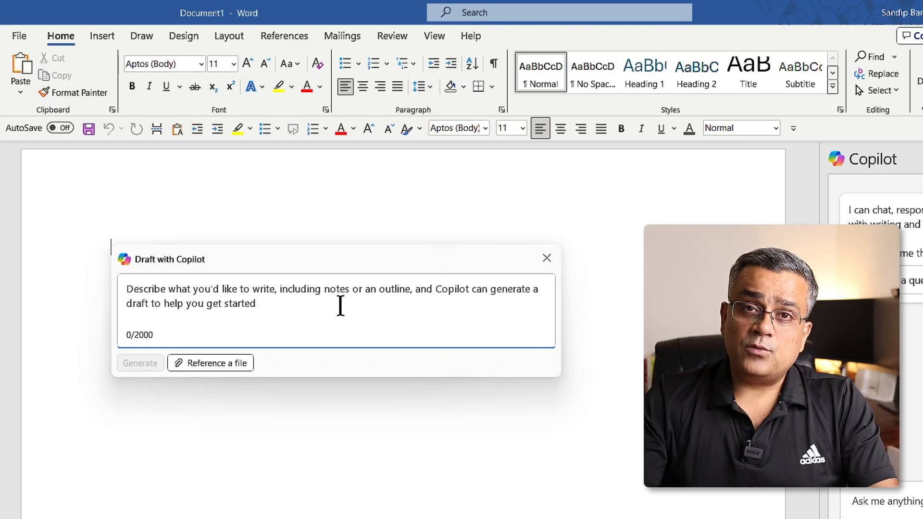
{"action": "type", "text": "Help me to write a blog post on 'Evaluation and Progress of Generative AI'"}
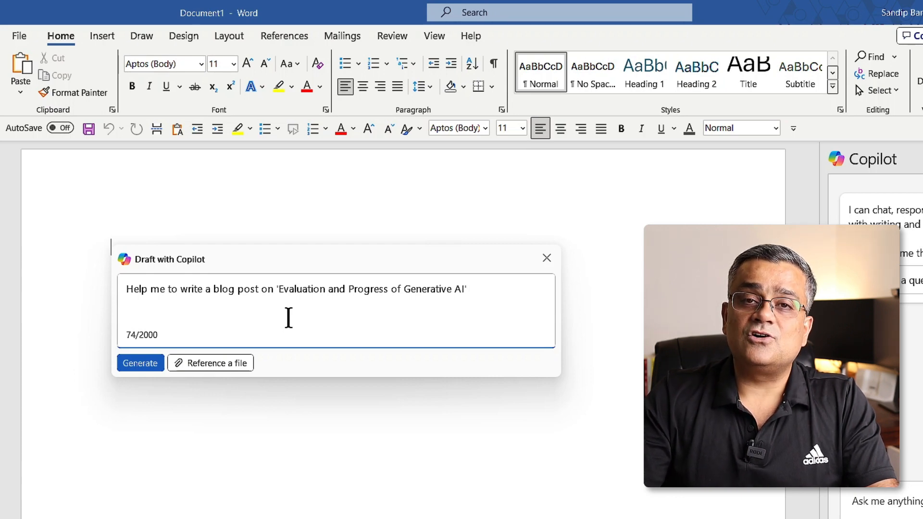
{"action": "left_click", "coordinate": [139, 367]}
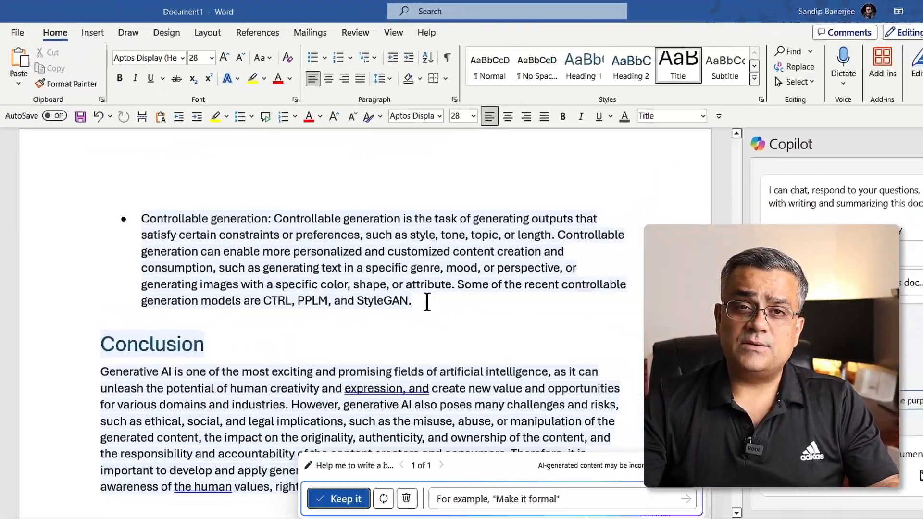
Examine the generated blog post from its title through its evaluation, progress and conclusion sections
{"action": "scroll", "coordinate": [393, 278], "scroll_direction": "down", "scroll_amount": 6}
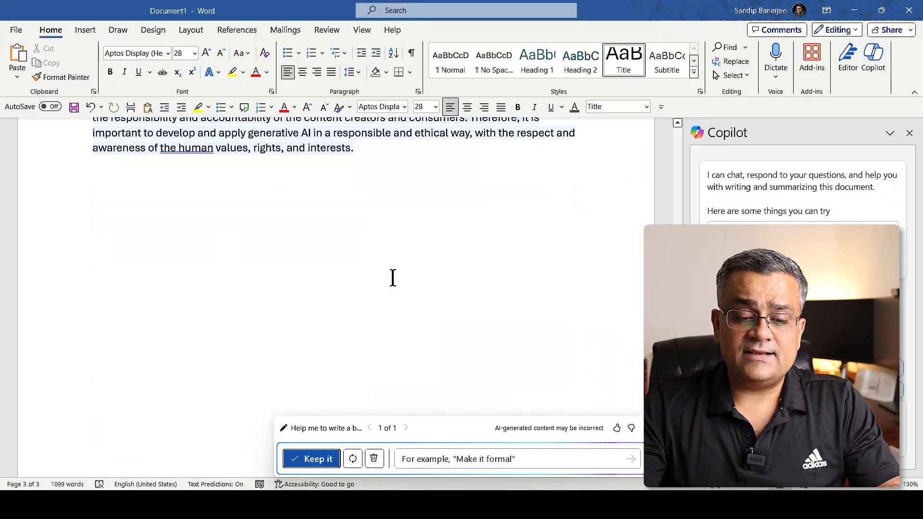
{"action": "scroll", "coordinate": [392, 278], "scroll_direction": "up", "scroll_amount": 10}
{"action": "scroll", "coordinate": [393, 278], "scroll_direction": "up", "scroll_amount": 15}
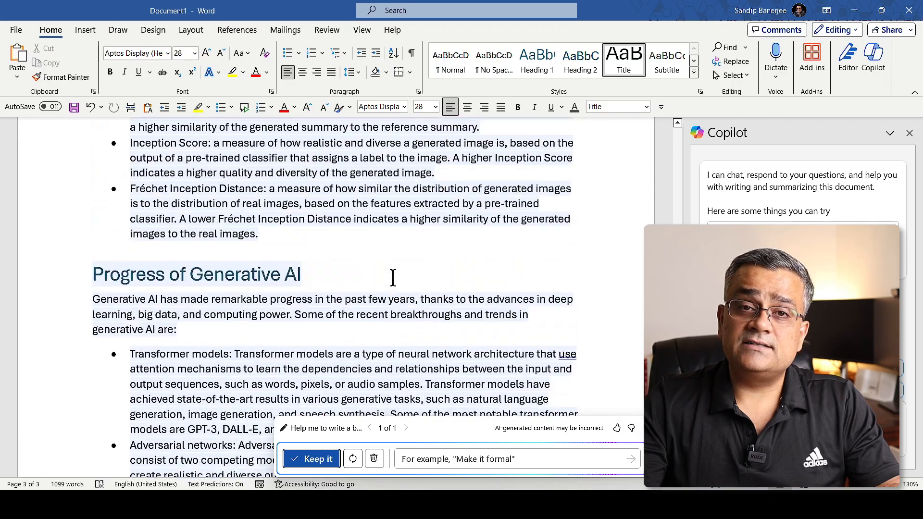
{"action": "scroll", "coordinate": [393, 278], "scroll_direction": "up", "scroll_amount": 10}
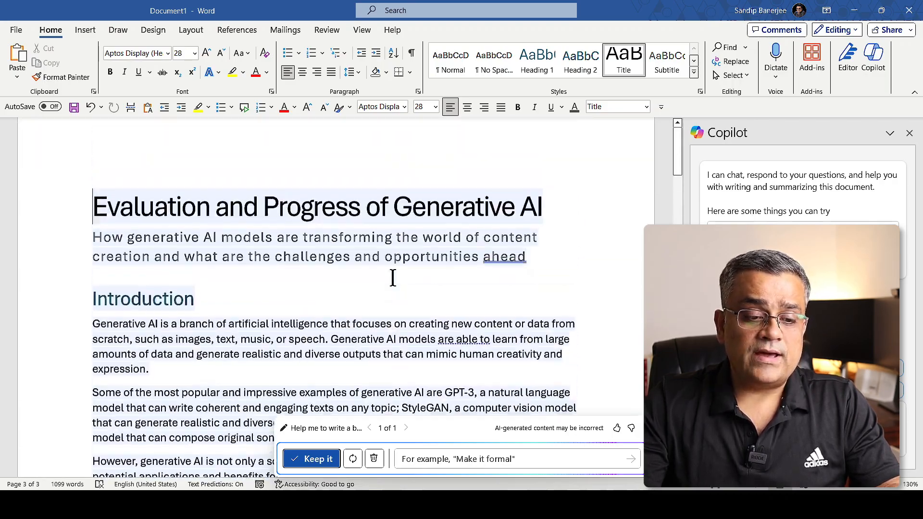
{"action": "scroll", "coordinate": [393, 278], "scroll_direction": "down", "scroll_amount": 4}
{"action": "scroll", "coordinate": [393, 278], "scroll_direction": "down", "scroll_amount": 8}
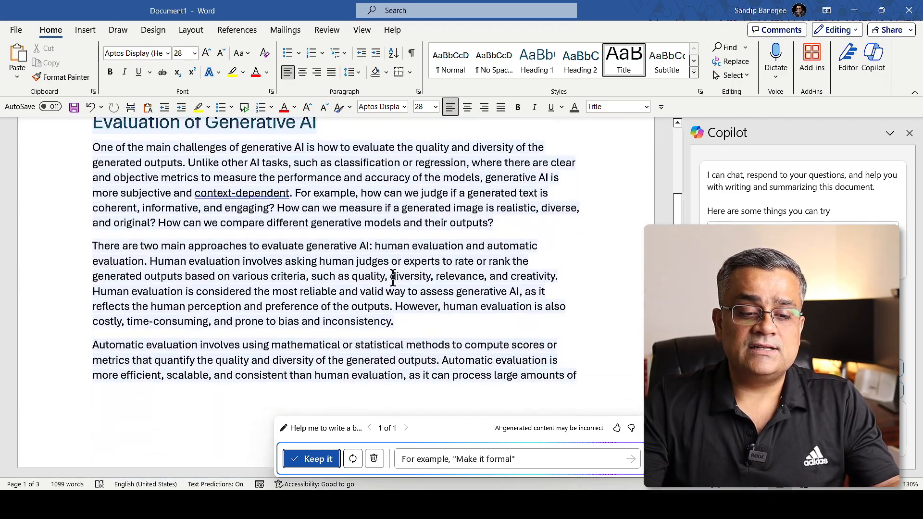
{"action": "scroll", "coordinate": [393, 278], "scroll_direction": "down", "scroll_amount": 3}
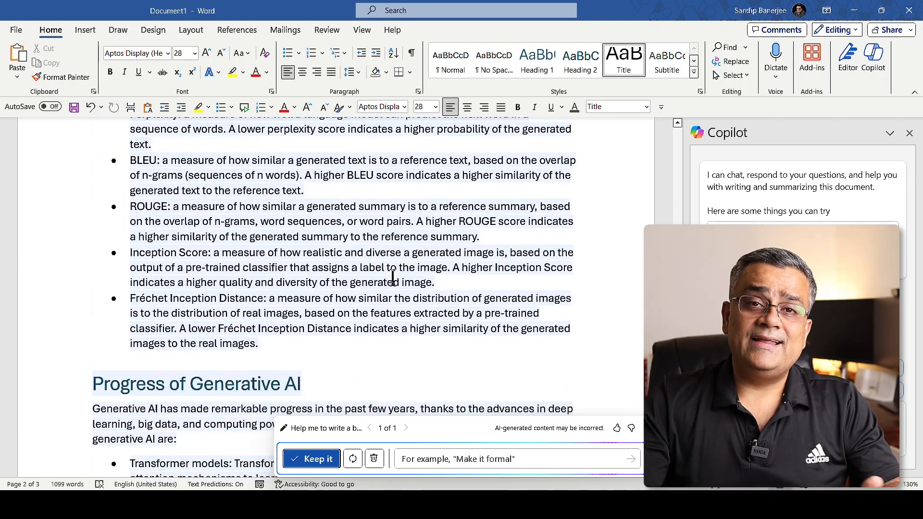
{"action": "scroll", "coordinate": [393, 278], "scroll_direction": "down", "scroll_amount": 12}
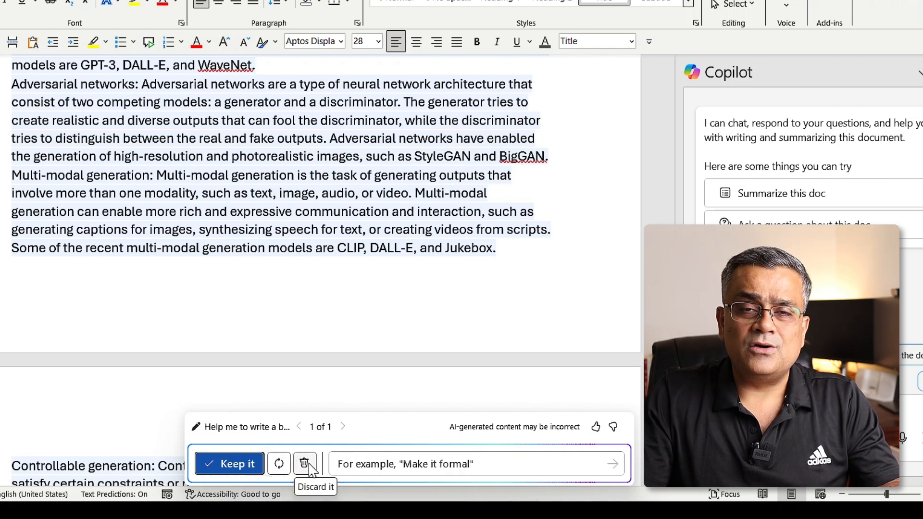
Regenerate the blog post draft with the refinement "Give me a more detailed version in formal tone"
{"action": "left_click", "coordinate": [375, 464]}
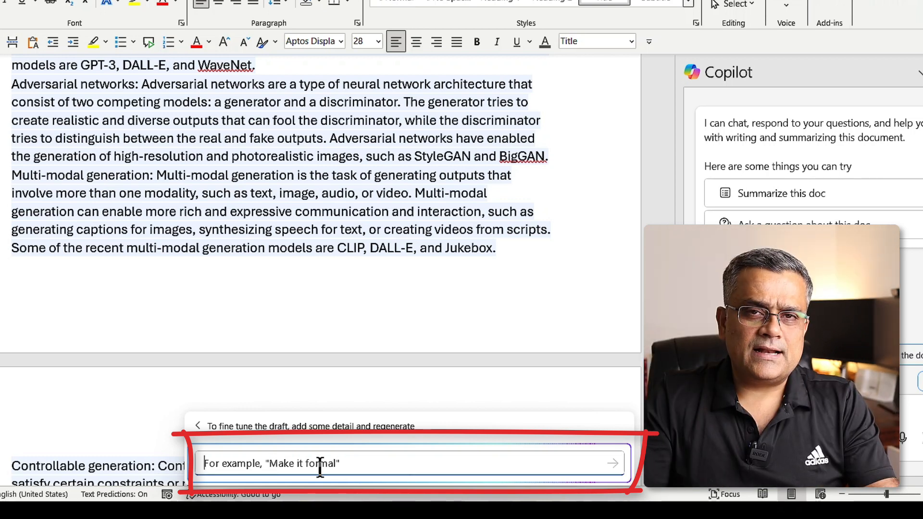
{"action": "type", "text": "Give me a more detailed version in formal tone"}
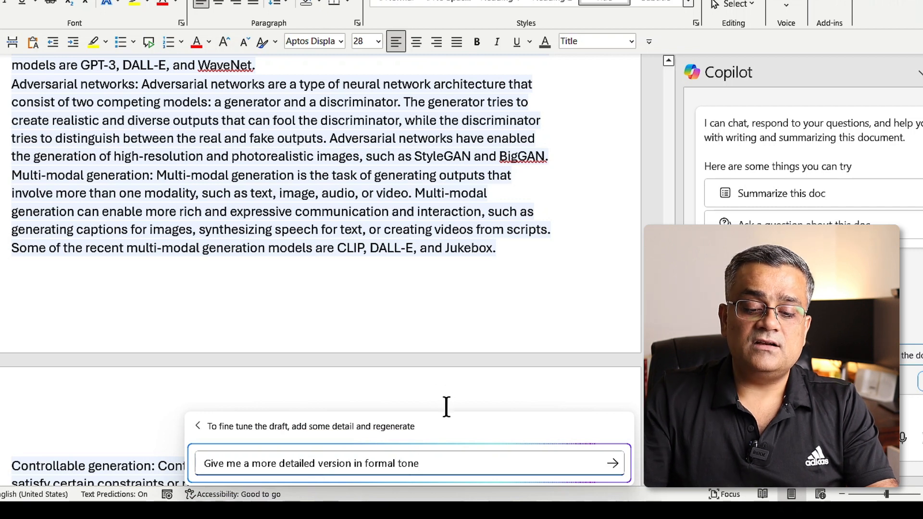
{"action": "left_click", "coordinate": [614, 464]}
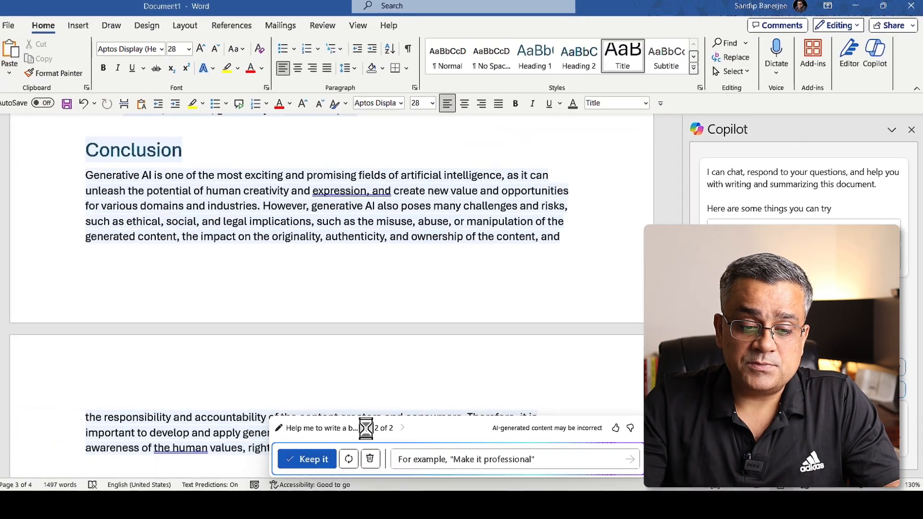
Compare the first draft with the more detailed formal one, and keep the formal version in the document
{"action": "left_click", "coordinate": [299, 427]}
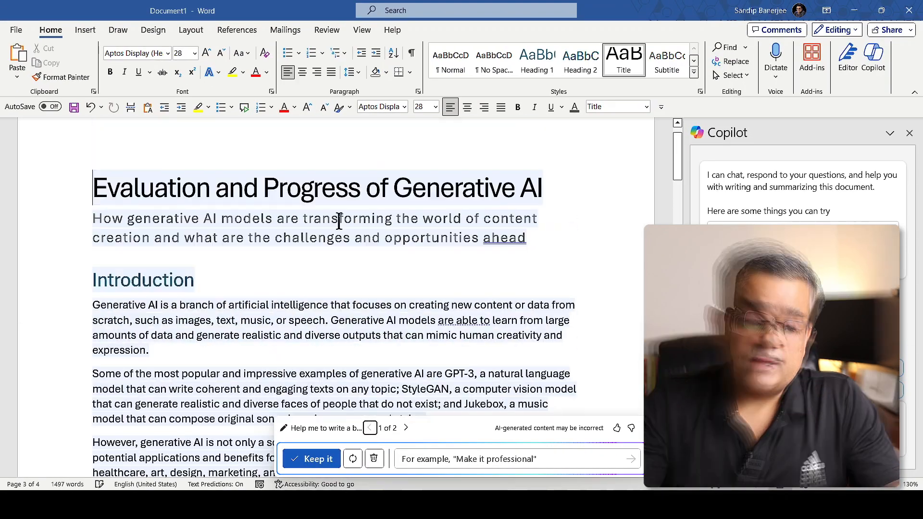
{"action": "left_click", "coordinate": [406, 428]}
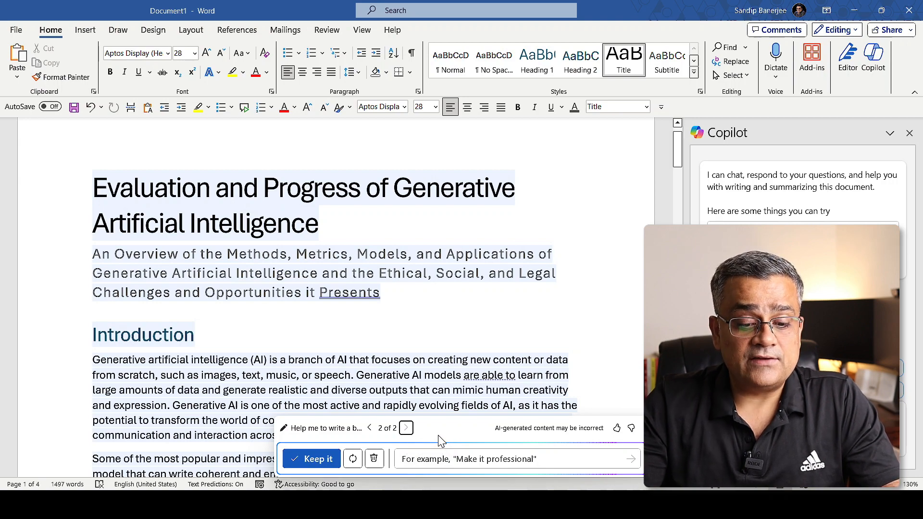
{"action": "scroll", "coordinate": [461, 353], "scroll_direction": "down", "scroll_amount": 4}
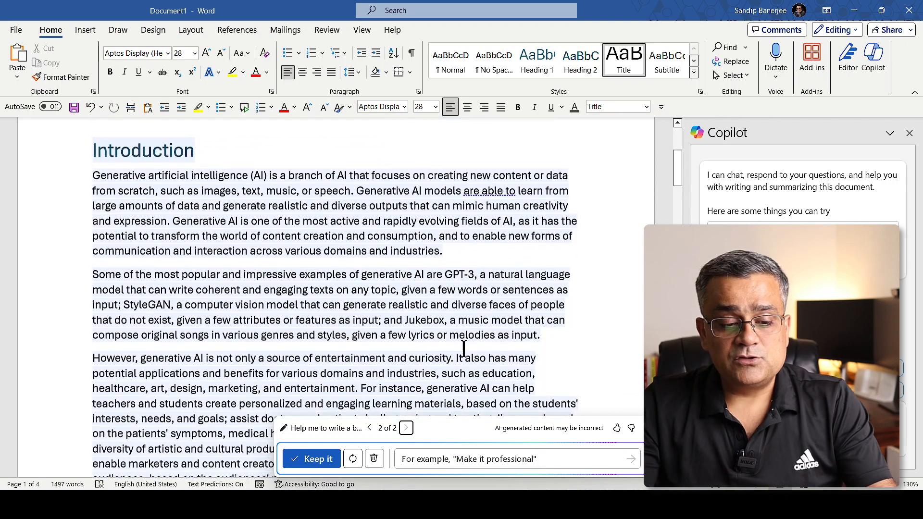
{"action": "left_click", "coordinate": [306, 460]}
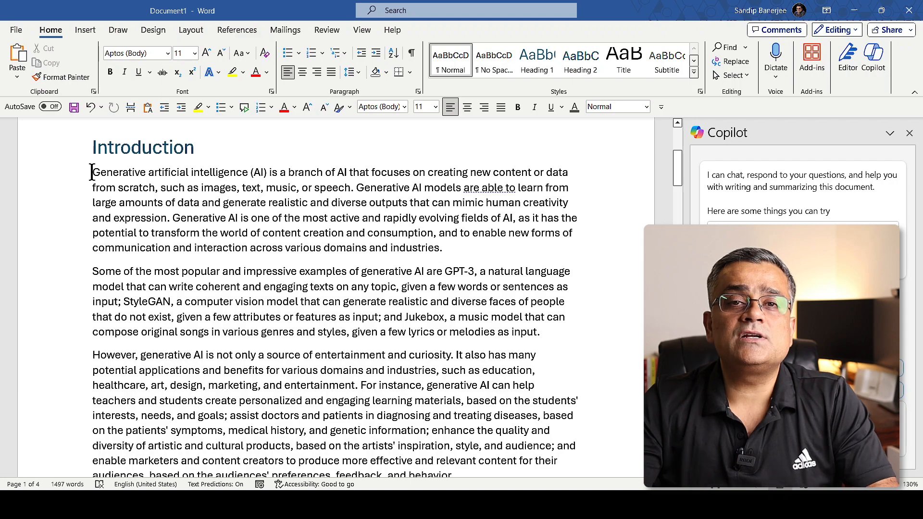
Rewrite the first two paragraphs under Introduction with Copilot, regenerating the suggestions in a Professional tone
{"action": "left_click_drag", "start_coordinate": [92, 172], "coordinate": [561, 334]}
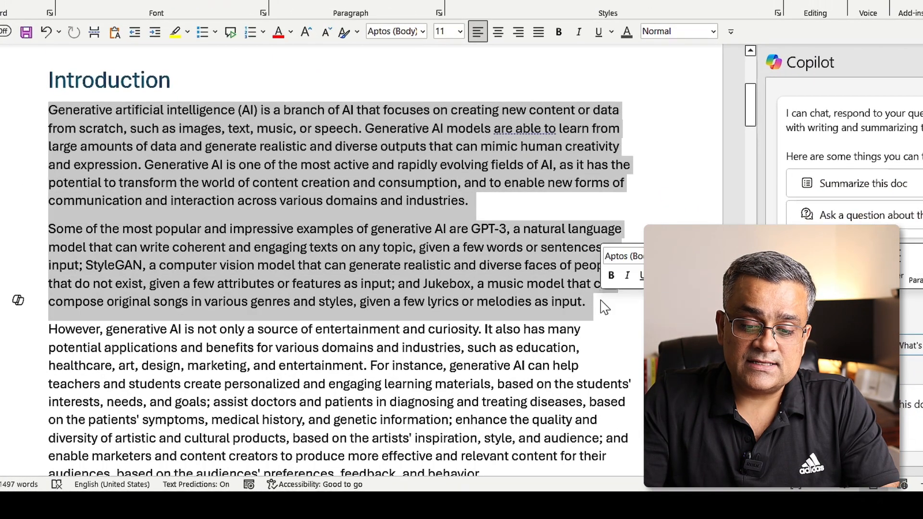
{"action": "left_click", "coordinate": [19, 304]}
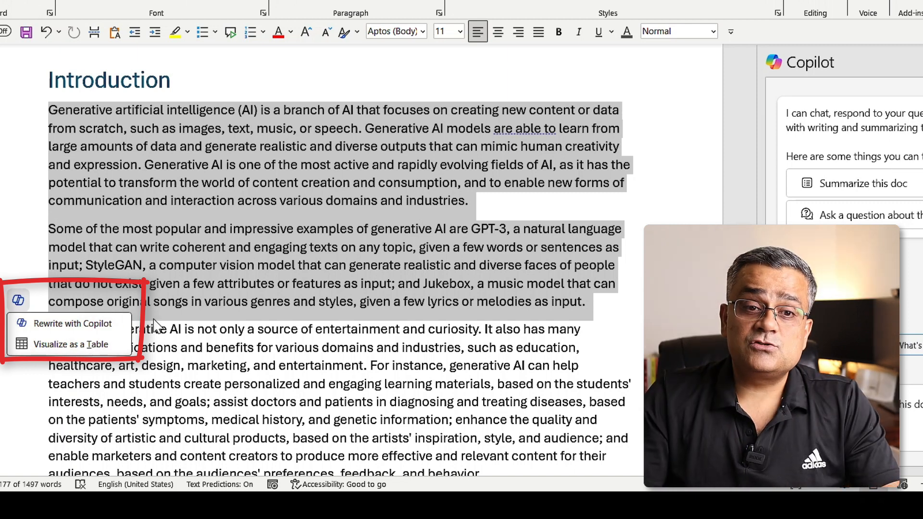
{"action": "left_click", "coordinate": [63, 325]}
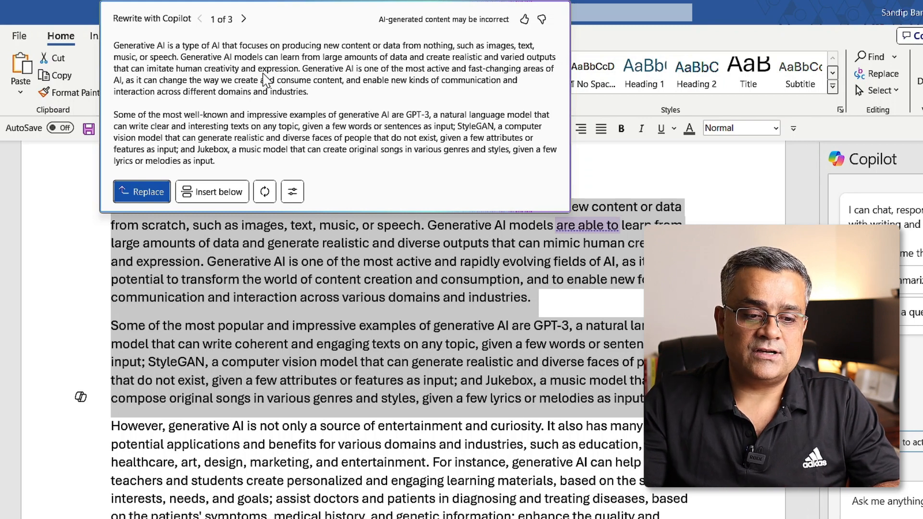
{"action": "left_click", "coordinate": [293, 193]}
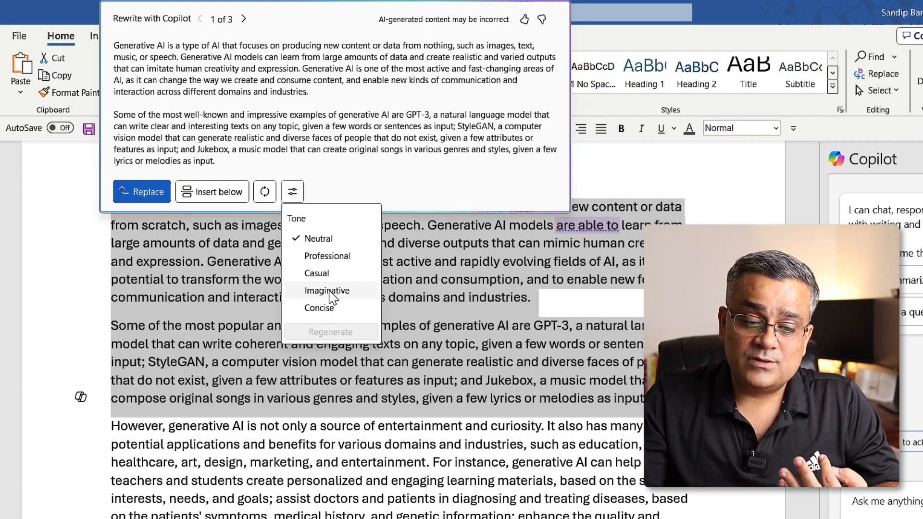
{"action": "left_click", "coordinate": [329, 258]}
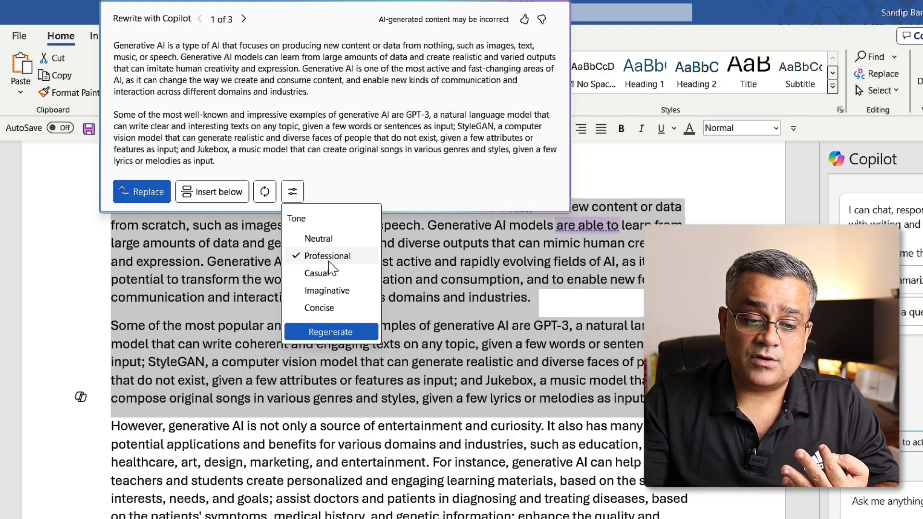
{"action": "left_click", "coordinate": [330, 333]}
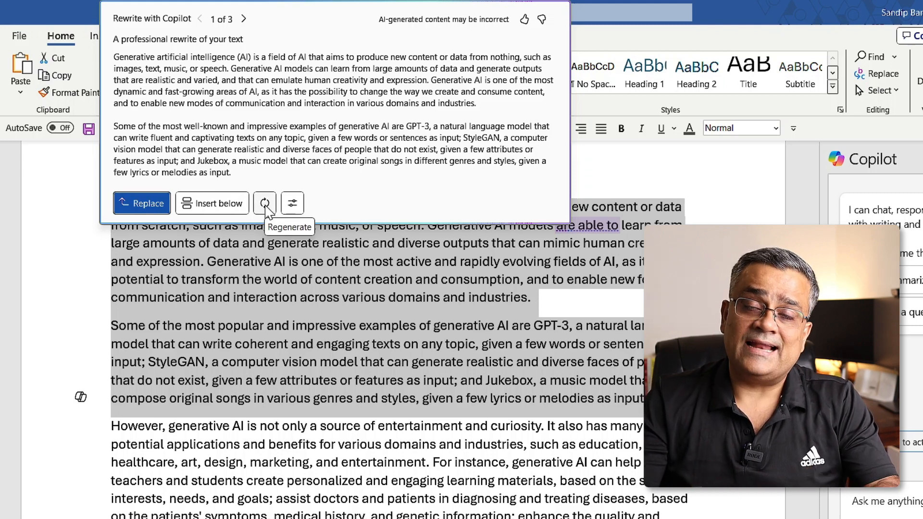
Review the alternative professional rewrites suggested for the two Introduction paragraphs
{"action": "left_click", "coordinate": [244, 19]}
{"action": "left_click", "coordinate": [243, 19]}
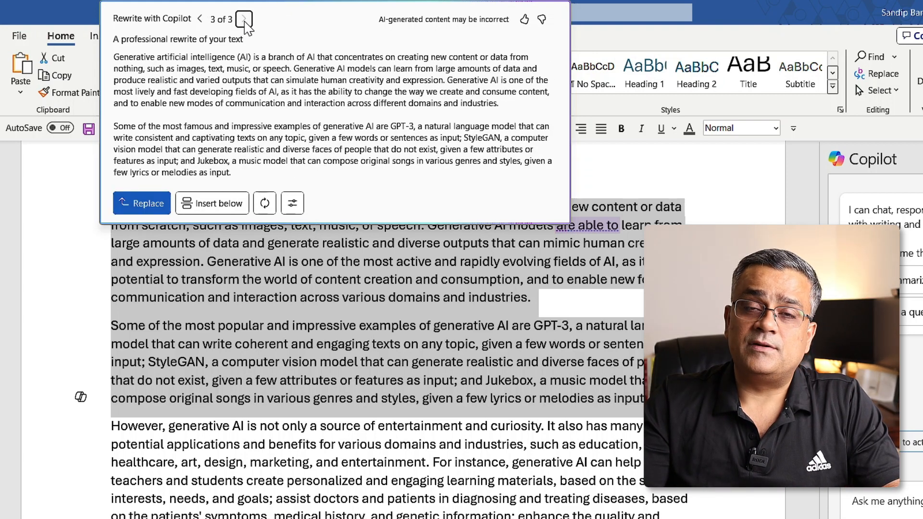
{"action": "left_click", "coordinate": [200, 20]}
{"action": "left_click", "coordinate": [200, 19]}
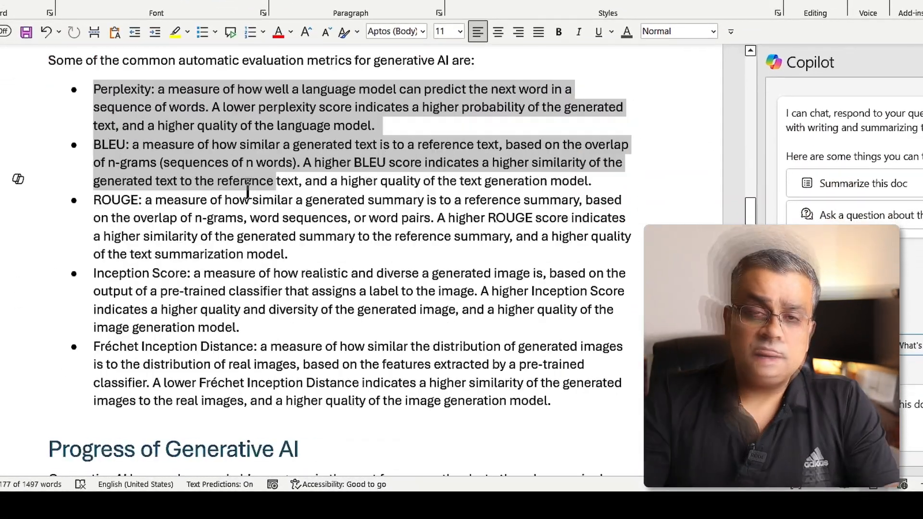
Visualize the bulleted automatic evaluation metrics, from Perplexity to Fréchet Inception Distance, as a table with Copilot
{"action": "left_click_drag", "start_coordinate": [278, 181], "coordinate": [572, 407]}
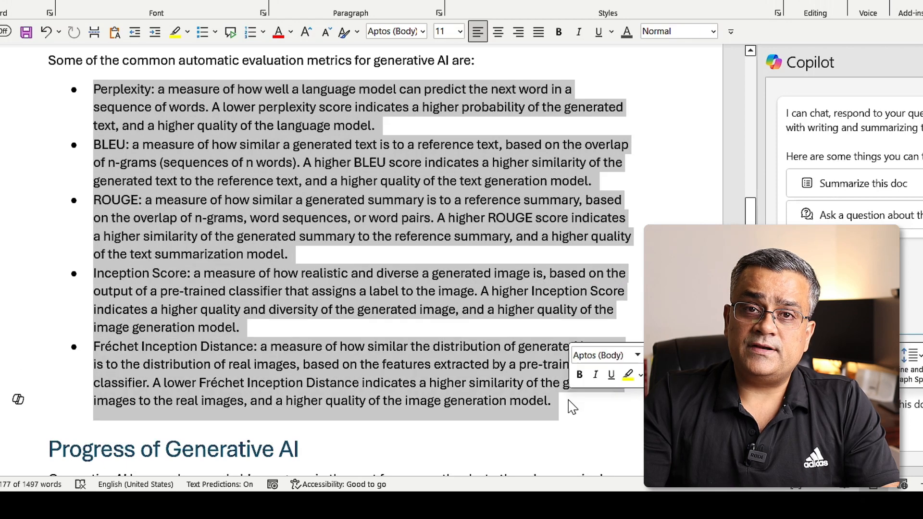
{"action": "left_click", "coordinate": [17, 401]}
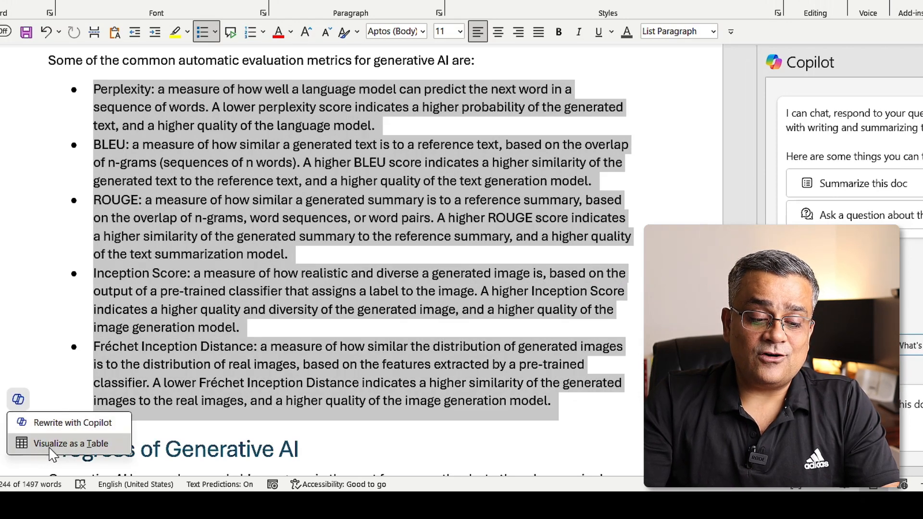
{"action": "left_click", "coordinate": [53, 443]}
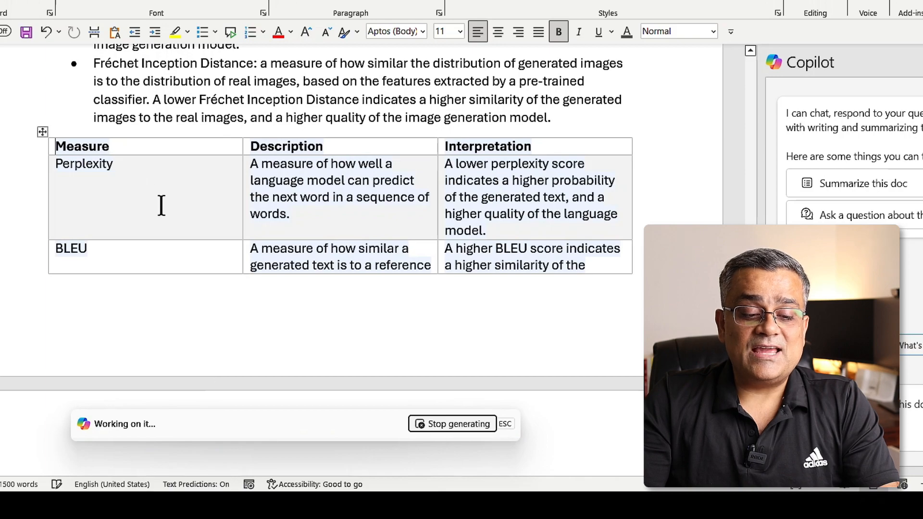
Review the generated table of evaluation measures, from Perplexity to Fréchet Inception Distance, and keep it in the document
{"action": "scroll", "coordinate": [499, 200], "scroll_direction": "down", "scroll_amount": 8}
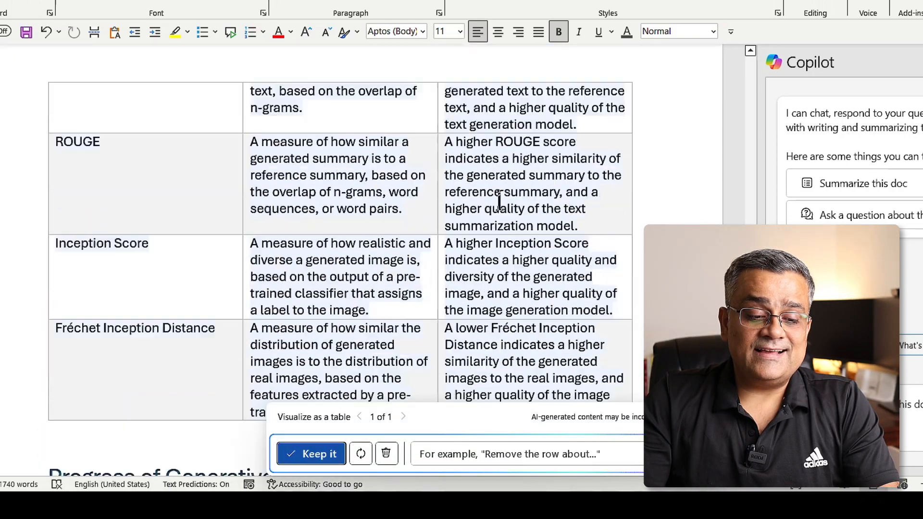
{"action": "scroll", "coordinate": [499, 200], "scroll_direction": "down", "scroll_amount": 2}
{"action": "scroll", "coordinate": [498, 200], "scroll_direction": "up", "scroll_amount": 10}
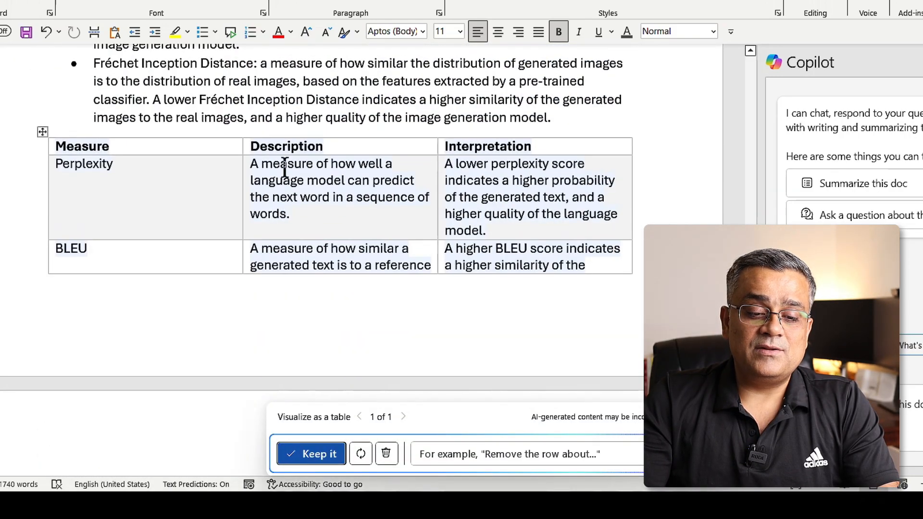
{"action": "scroll", "coordinate": [490, 199], "scroll_direction": "down", "scroll_amount": 2}
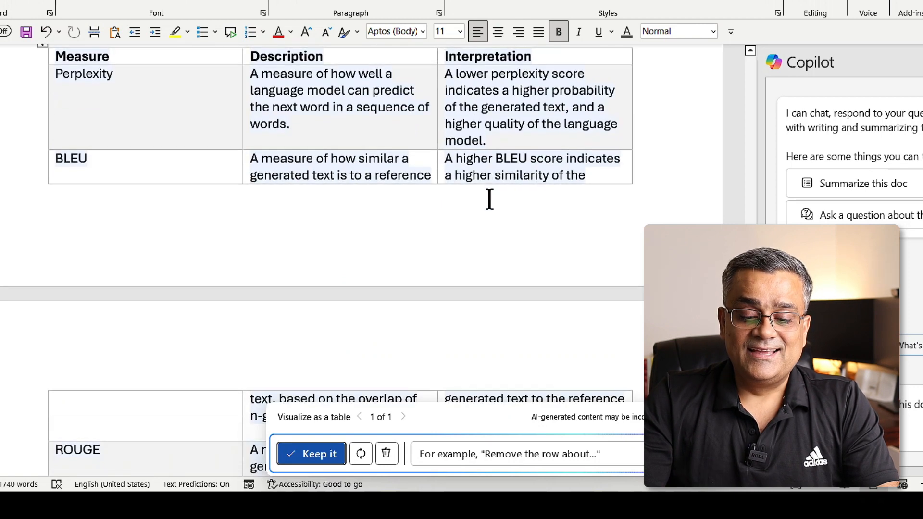
{"action": "scroll", "coordinate": [490, 199], "scroll_direction": "down", "scroll_amount": 3}
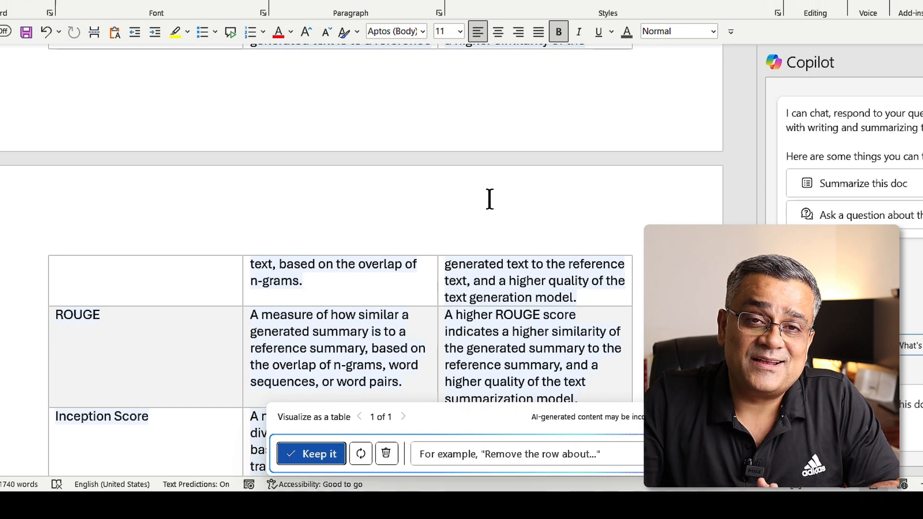
{"action": "scroll", "coordinate": [496, 250], "scroll_direction": "up", "scroll_amount": 4}
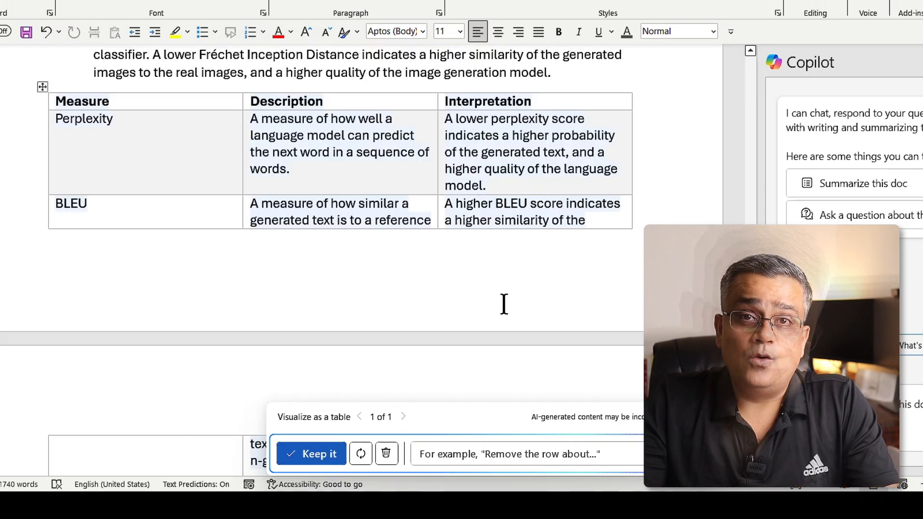
{"action": "left_click", "coordinate": [320, 457]}
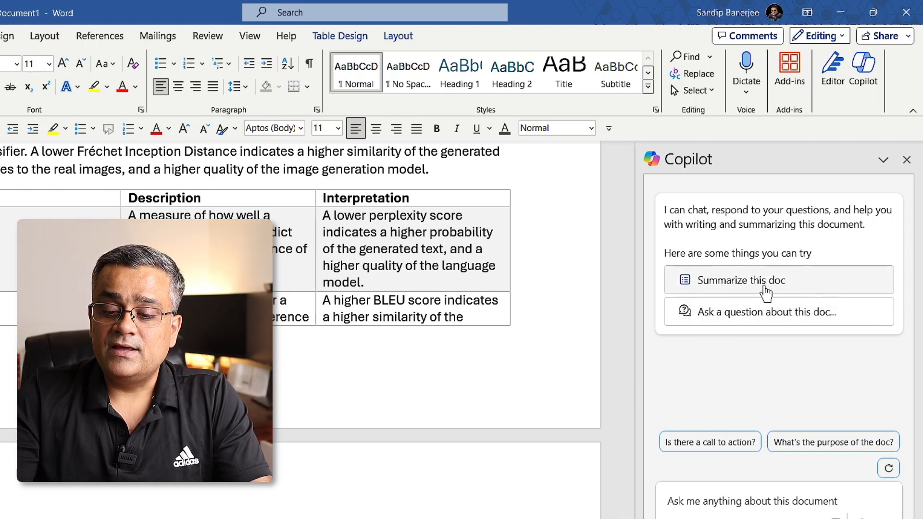
Have Copilot summarize the document and read through the main ideas of the summary
{"action": "left_click", "coordinate": [729, 289]}
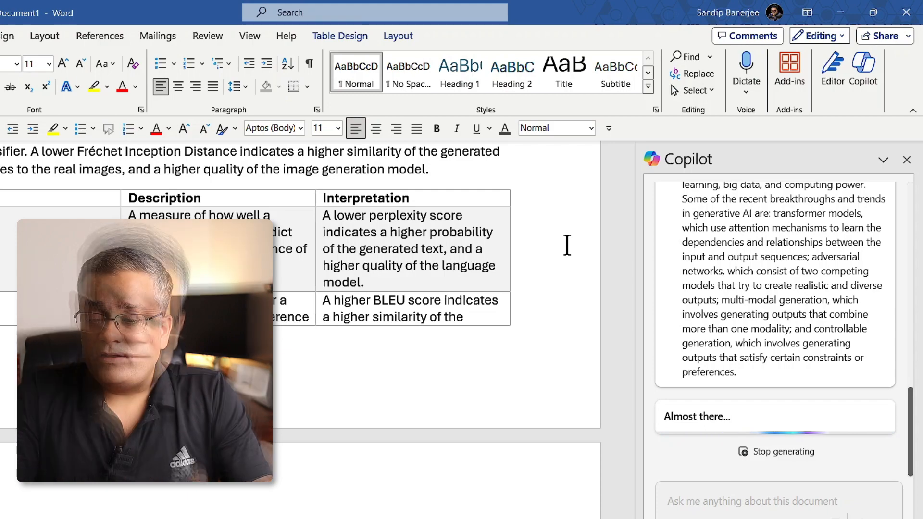
{"action": "scroll", "coordinate": [803, 284], "scroll_direction": "up", "scroll_amount": 5}
{"action": "scroll", "coordinate": [803, 284], "scroll_direction": "up", "scroll_amount": 6}
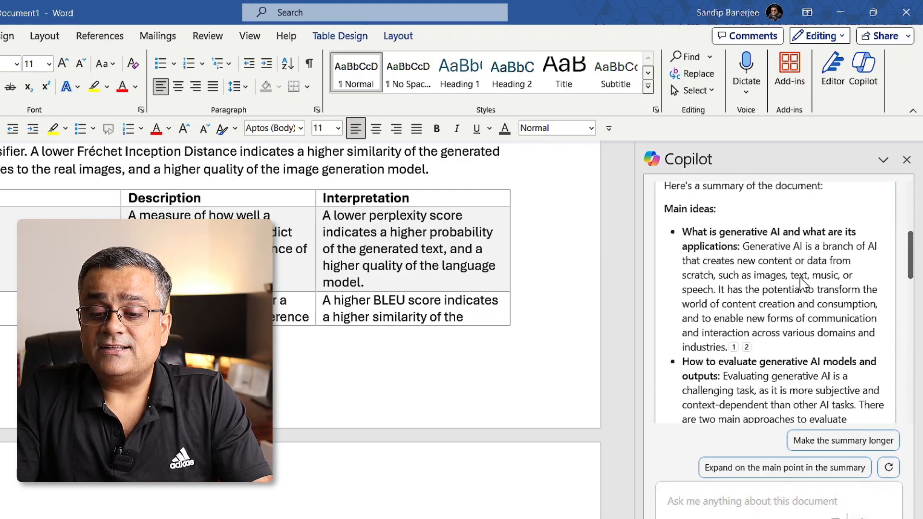
{"action": "scroll", "coordinate": [803, 284], "scroll_direction": "down", "scroll_amount": 3}
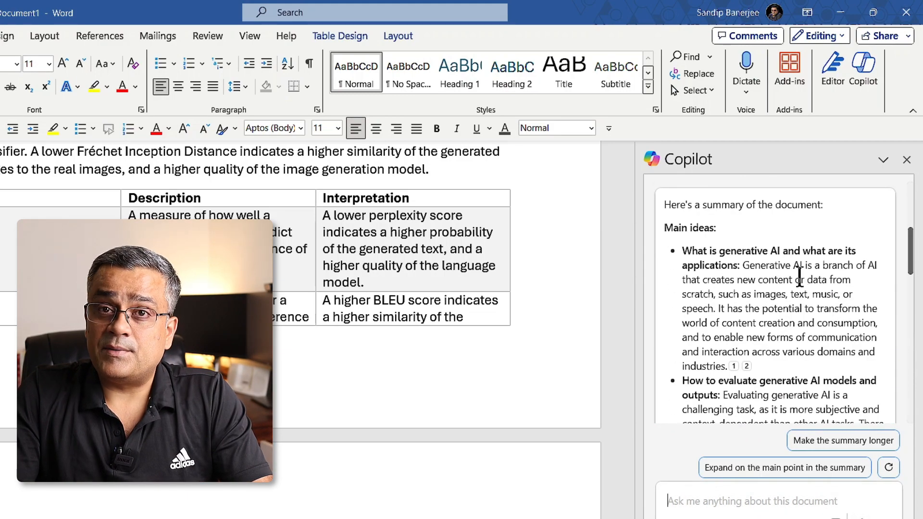
{"action": "scroll", "coordinate": [799, 276], "scroll_direction": "down", "scroll_amount": 10}
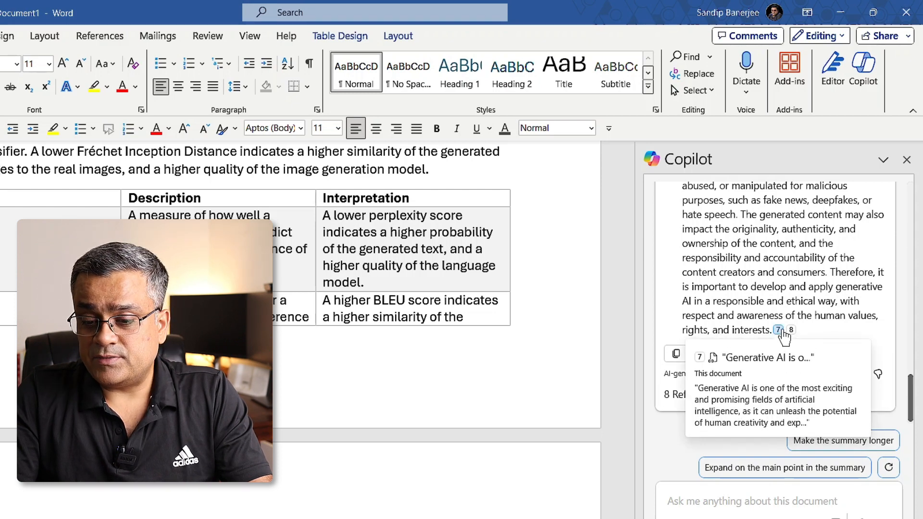
Check the source citations at the end of the summary and expand its full list of references
{"action": "mouse_move", "coordinate": [791, 329]}
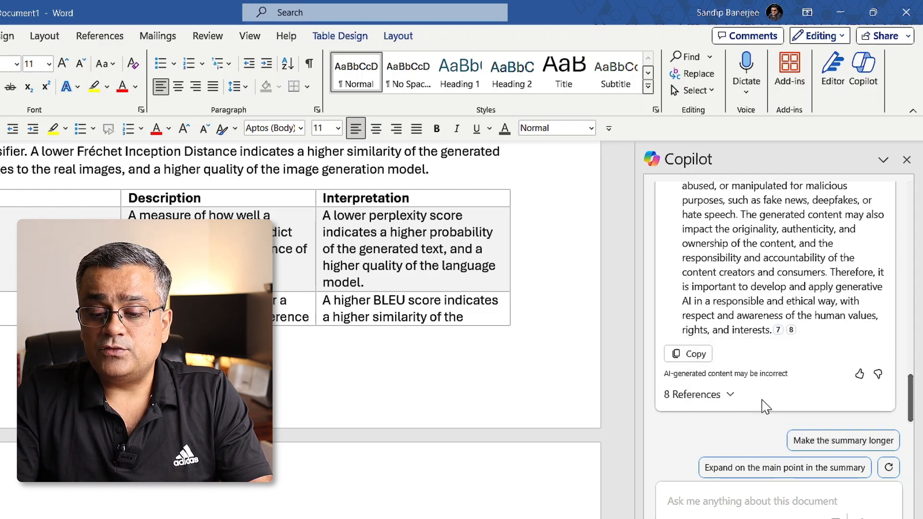
{"action": "left_click", "coordinate": [728, 397]}
{"action": "scroll", "coordinate": [733, 392], "scroll_direction": "down", "scroll_amount": 6}
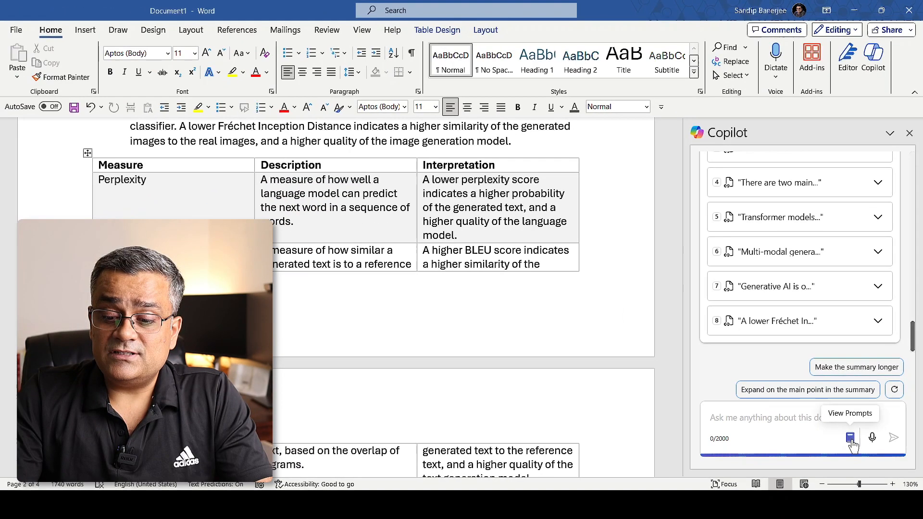
Look through Copilot's suggested Understand prompts, including the larger collection of prompts from Copilot Lab
{"action": "left_click", "coordinate": [850, 437]}
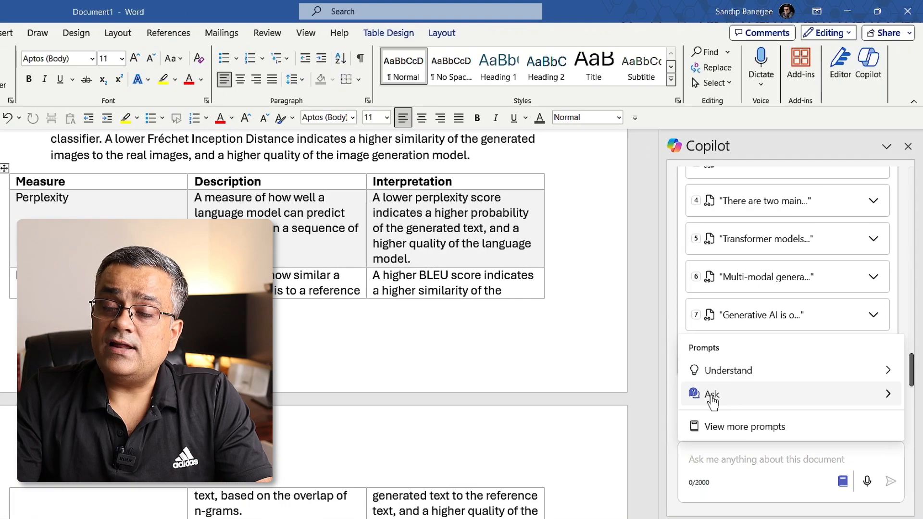
{"action": "left_click", "coordinate": [723, 373]}
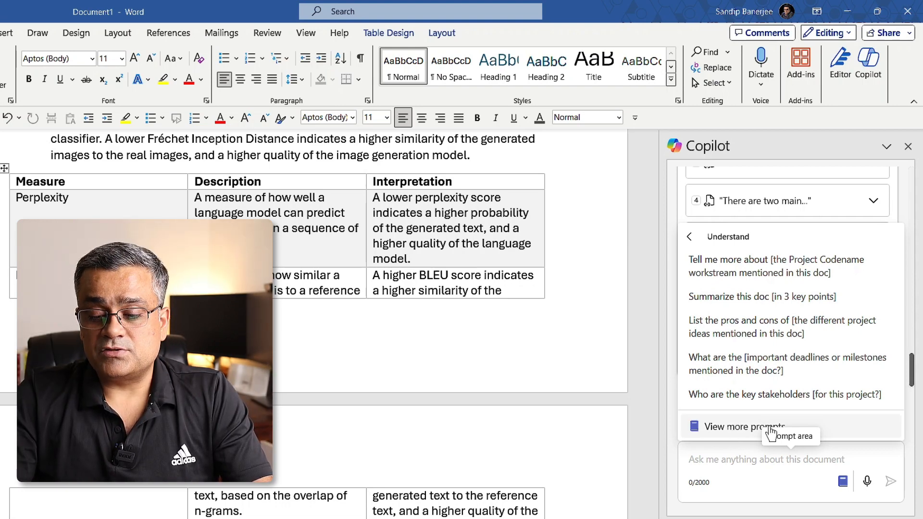
{"action": "left_click", "coordinate": [730, 433]}
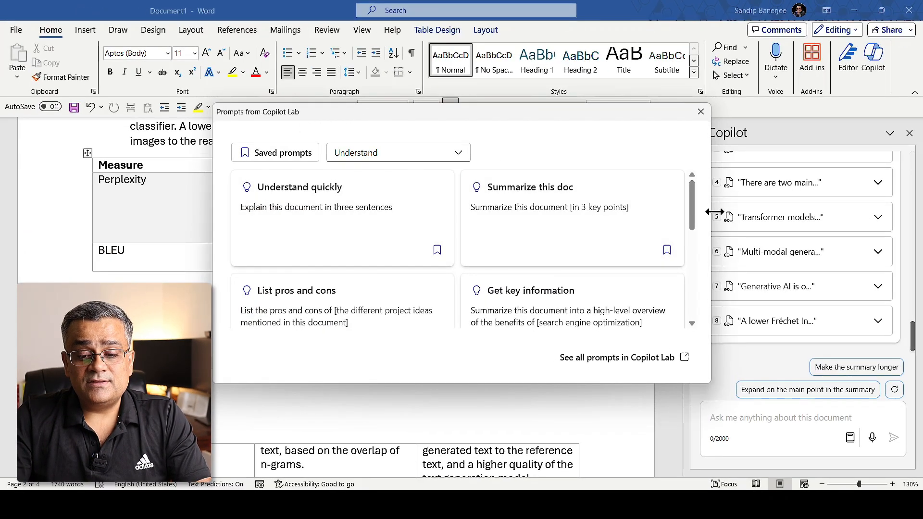
{"action": "left_click_drag", "start_coordinate": [694, 221], "coordinate": [698, 175]}
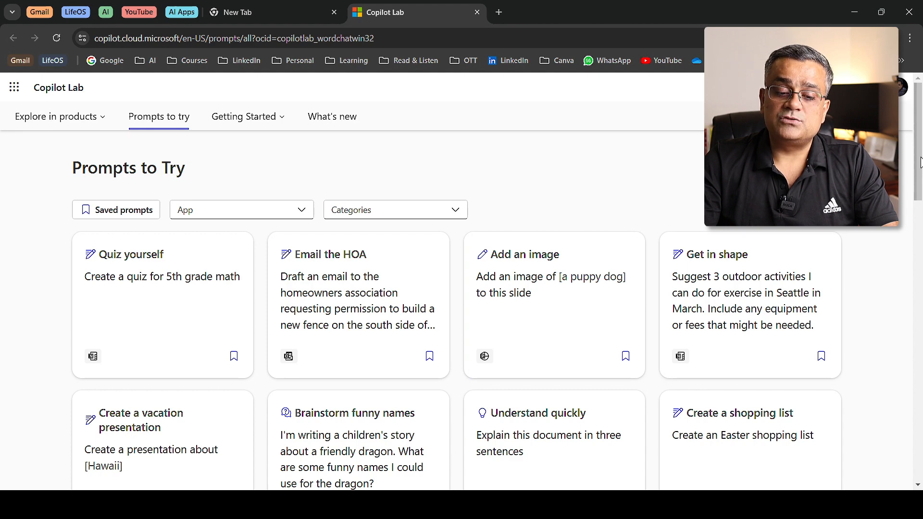
Browse all the prompts on the Copilot Lab website in the browser and examine the App and Categories filter options
{"action": "left_click_drag", "start_coordinate": [920, 162], "coordinate": [914, 268]}
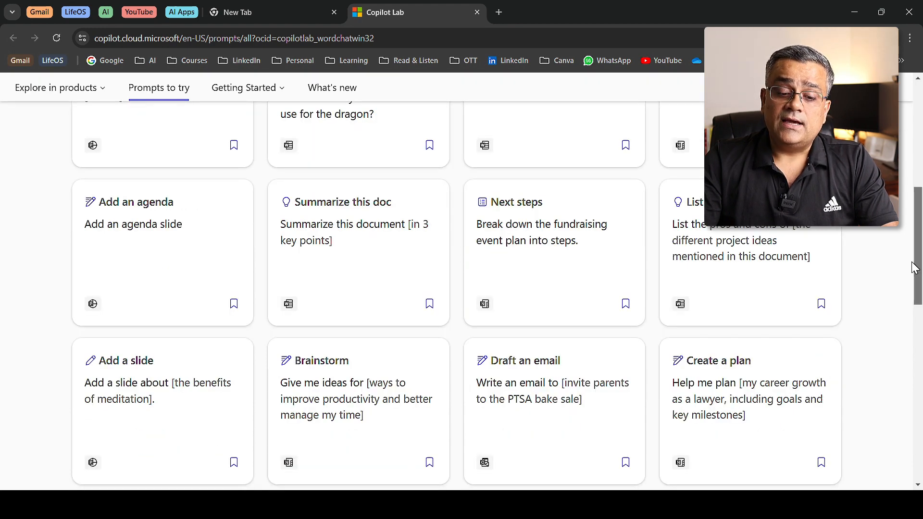
{"action": "scroll", "coordinate": [478, 264], "scroll_direction": "up", "scroll_amount": 2}
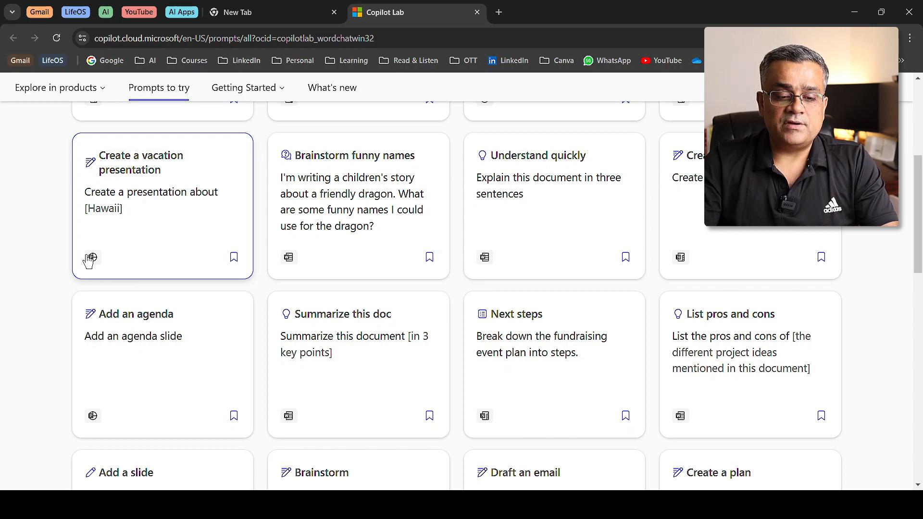
{"action": "scroll", "coordinate": [88, 262], "scroll_direction": "up", "scroll_amount": 5}
{"action": "left_click", "coordinate": [301, 216]}
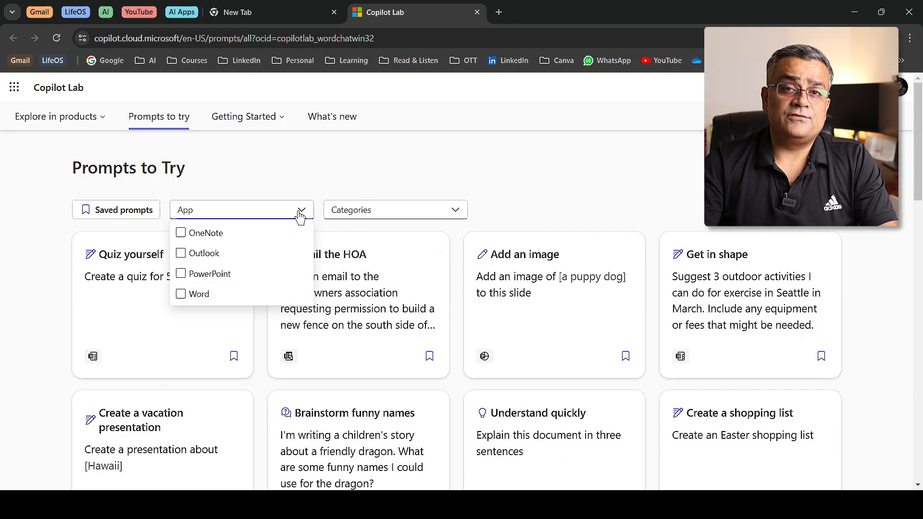
{"action": "left_click", "coordinate": [346, 210]}
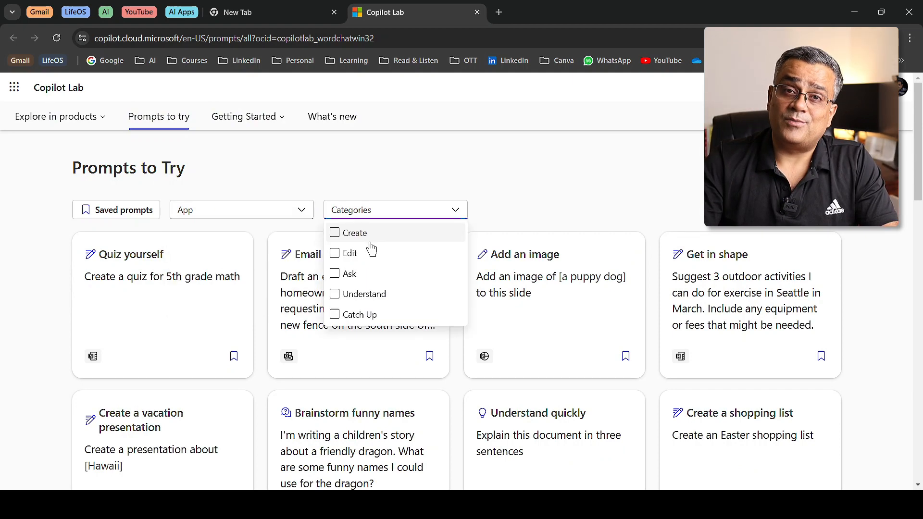